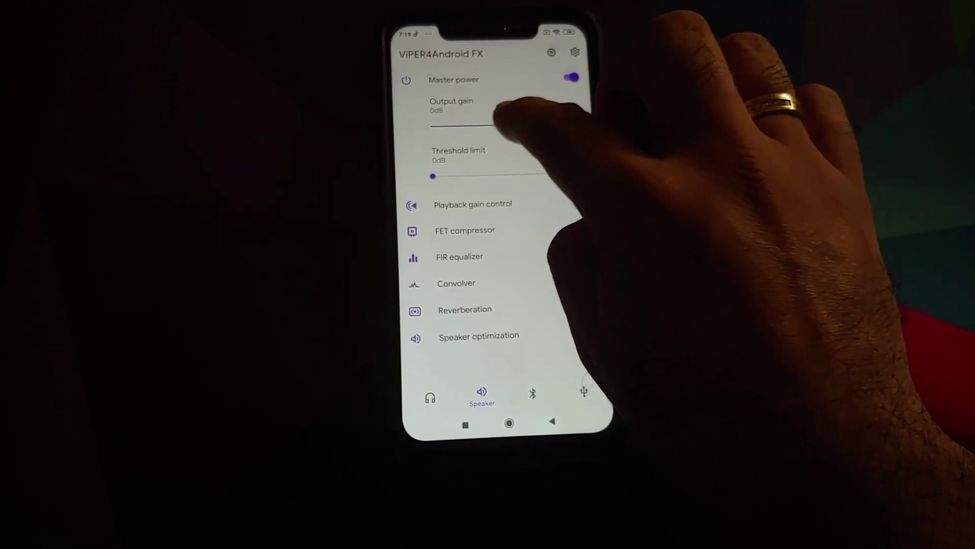
# Nudge the ViPER4Android FX output gain up, then lower it to about 2.3 dB
pyautogui.moveTo(545, 122); pyautogui.dragTo(555, 121)
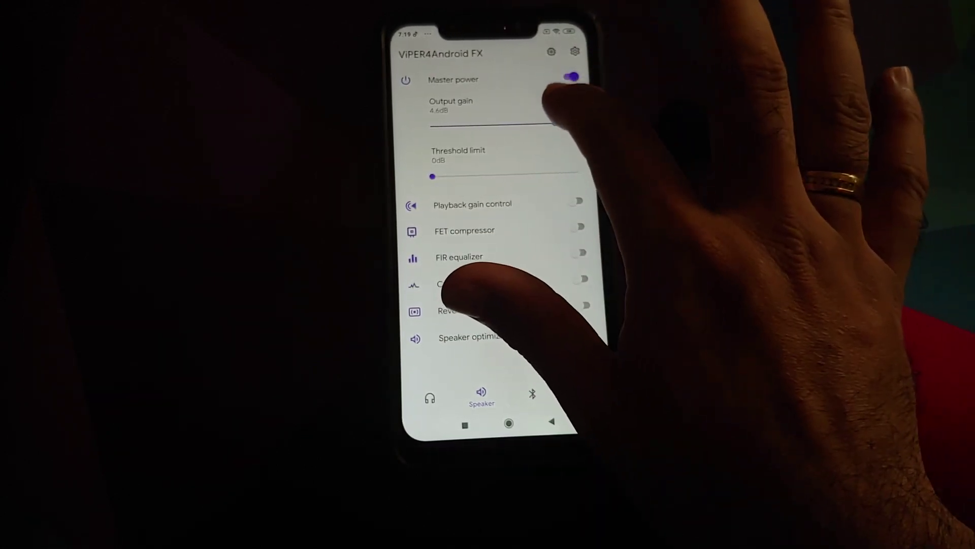
pyautogui.moveTo(533, 122); pyautogui.dragTo(458, 124)
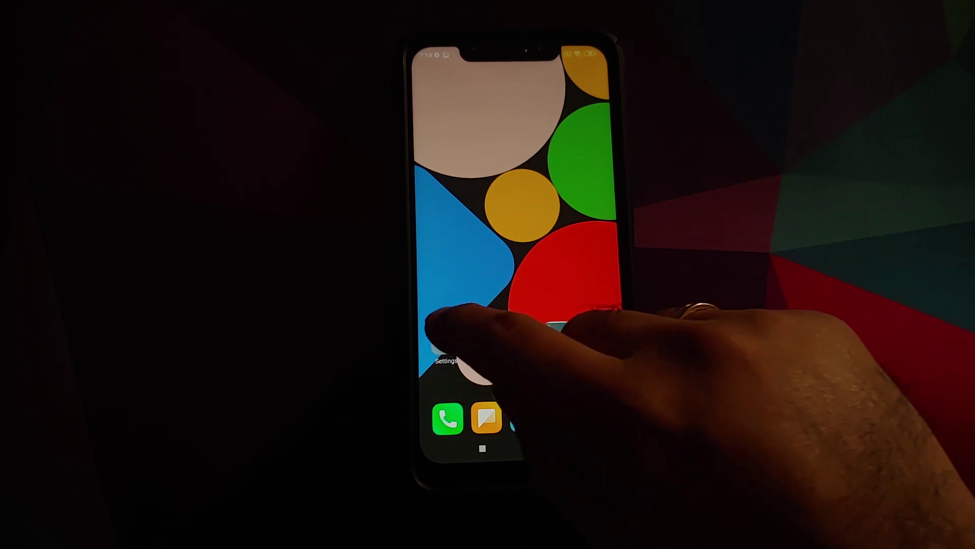
pyautogui.click(446, 339)
pyautogui.scroll(3, 507, 229)
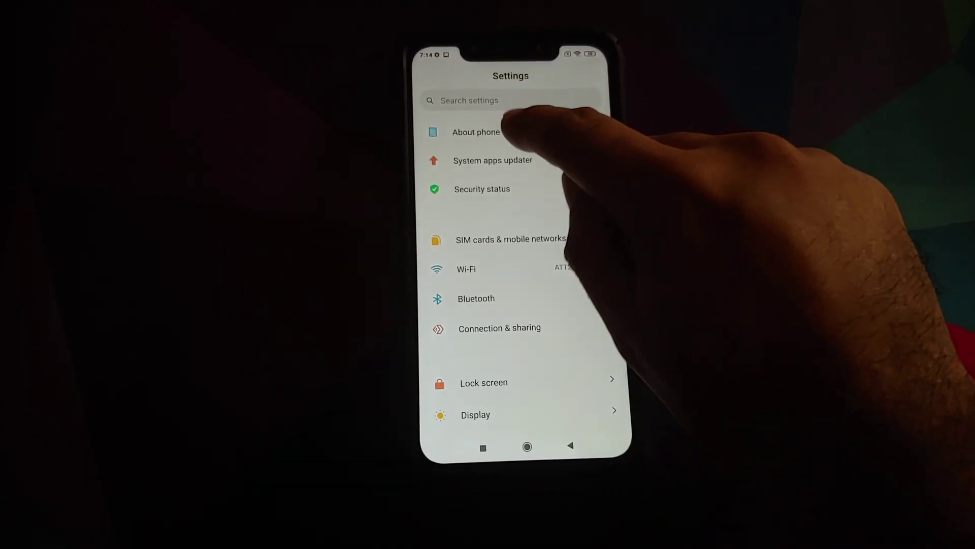
pyautogui.click(480, 130)
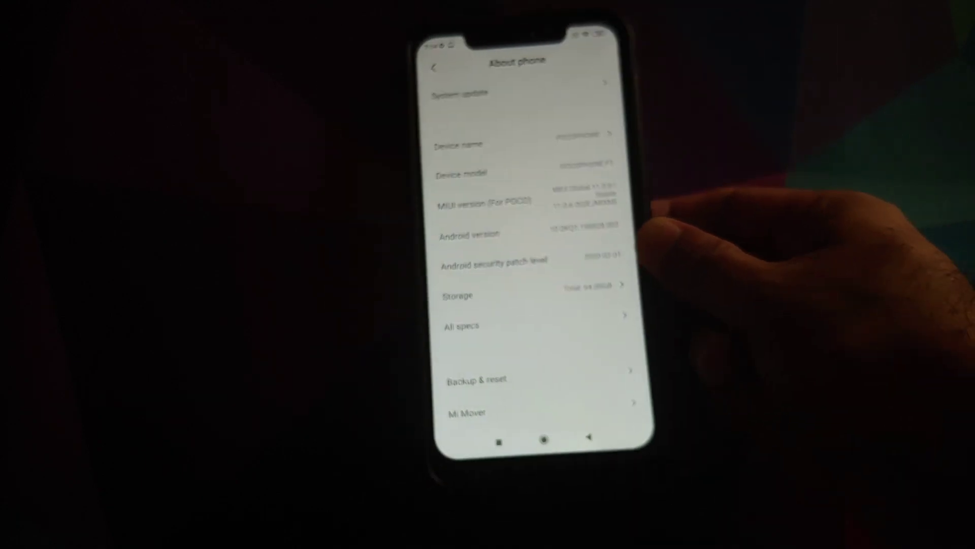
pyautogui.click(547, 436)
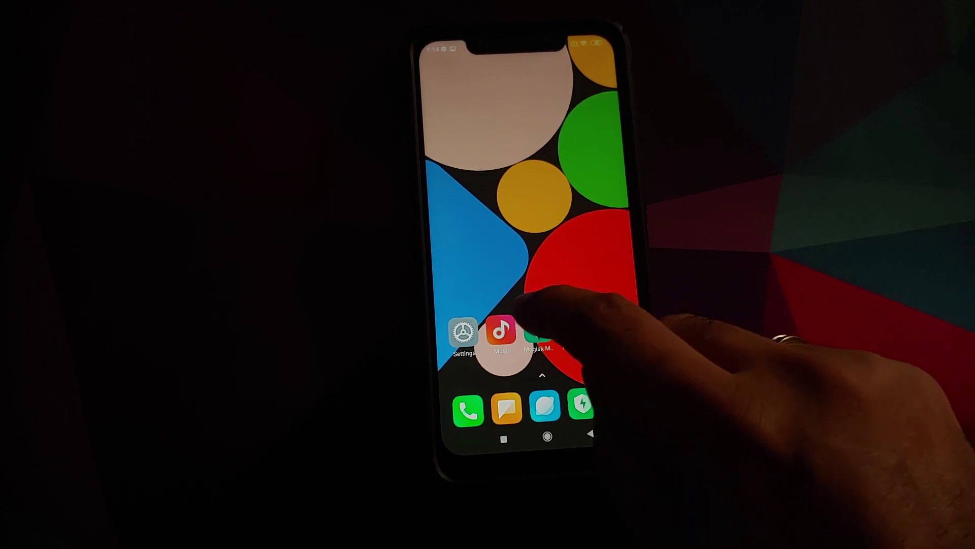
pyautogui.click(538, 335)
pyautogui.click(432, 73)
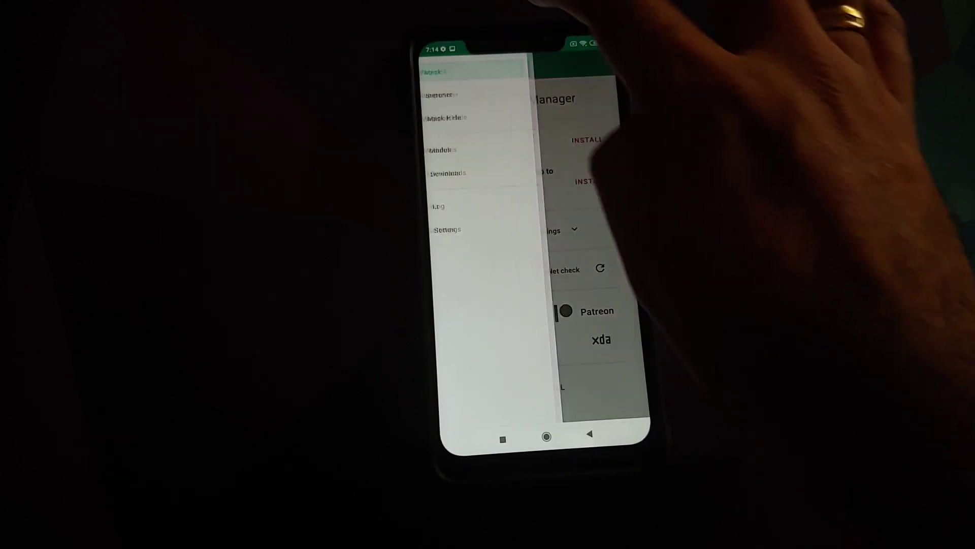
pyautogui.click(449, 149)
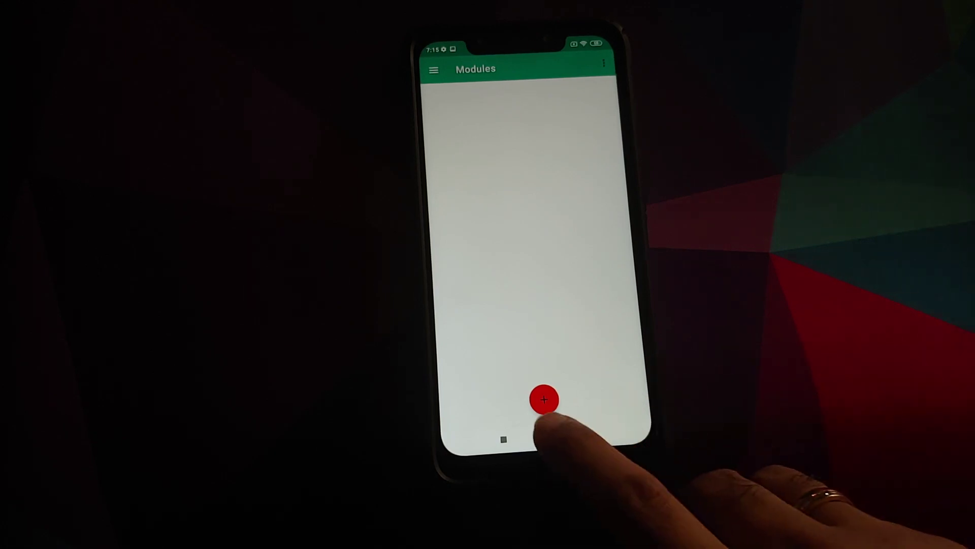
pyautogui.click(546, 438)
pyautogui.click(573, 329)
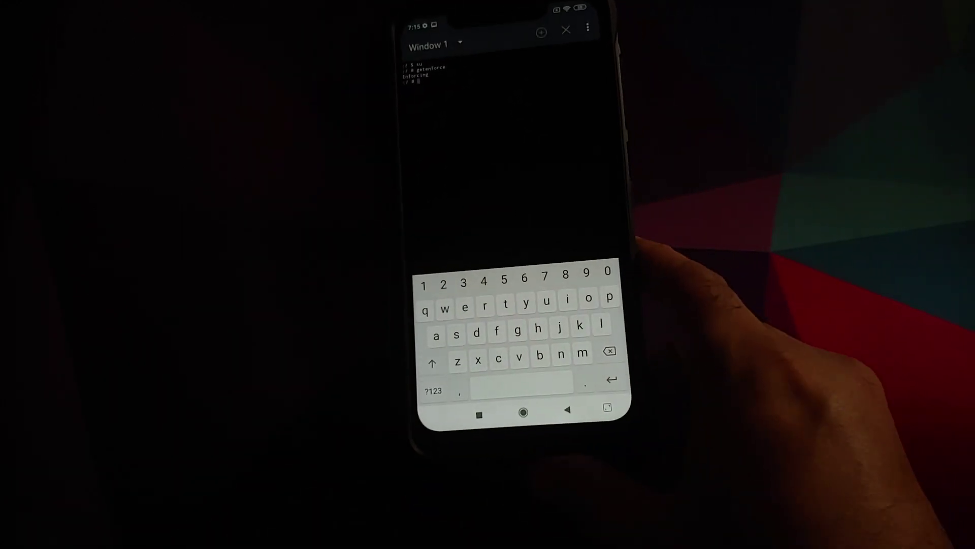
pyautogui.click(539, 385)
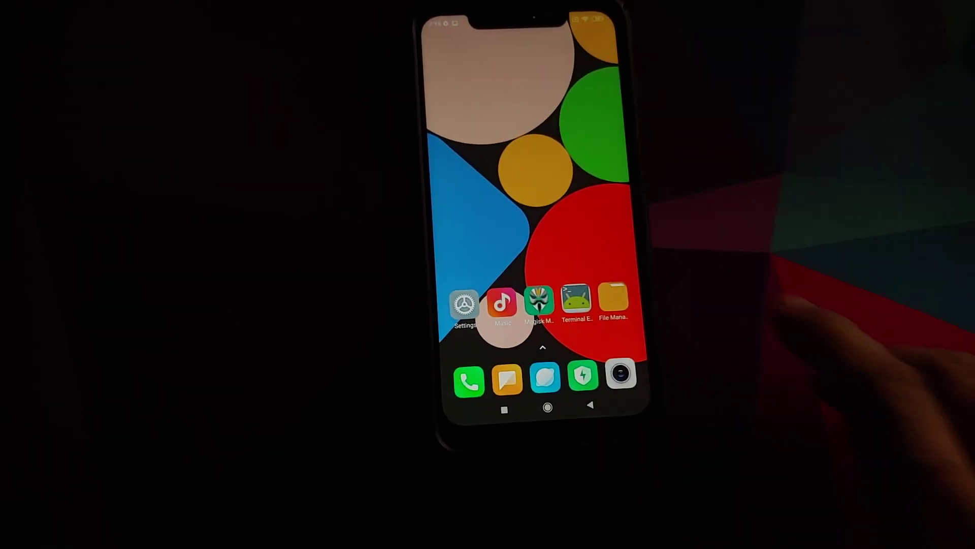
pyautogui.click(615, 300)
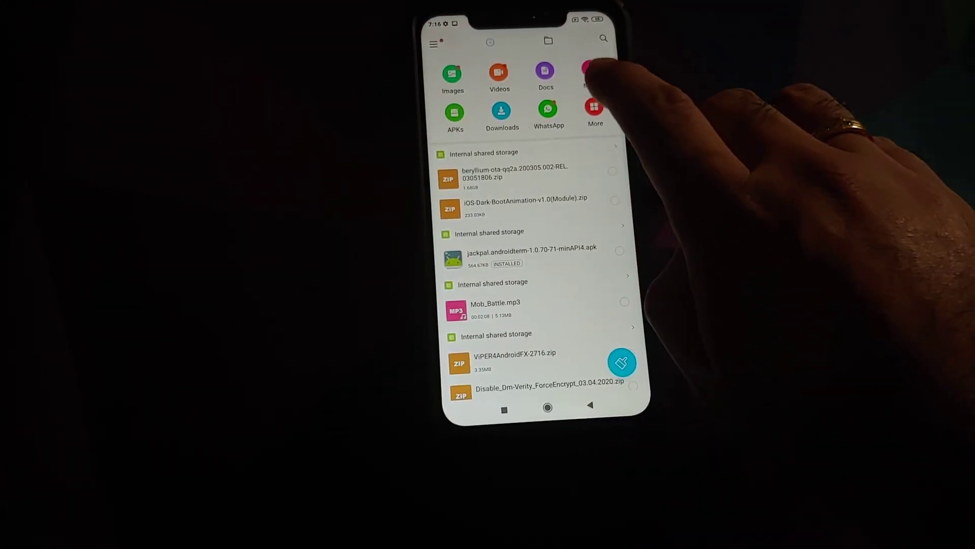
pyautogui.click(454, 177)
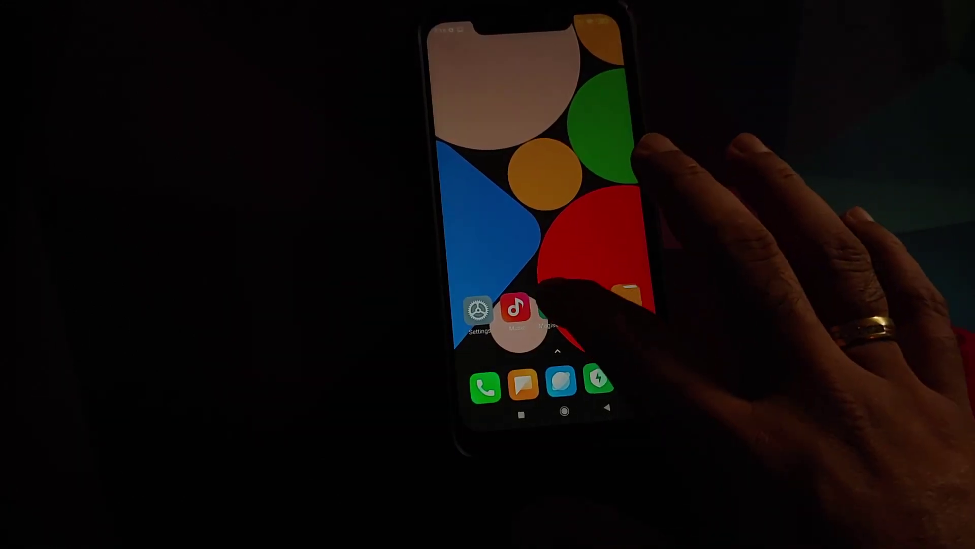
# From Magisk Manager's Modules section, bring up the file picker's list of storage sources
pyautogui.click(441, 51)
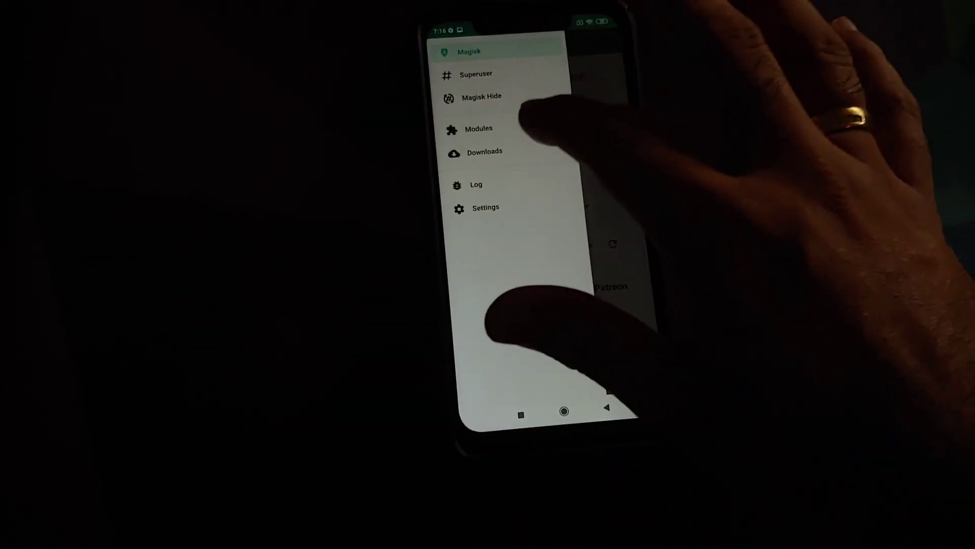
pyautogui.click(468, 129)
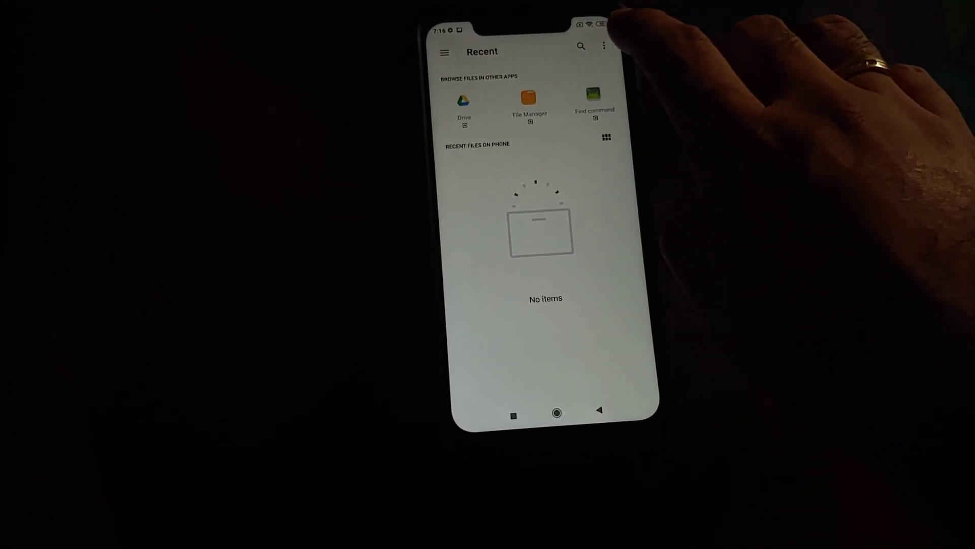
pyautogui.click(604, 45)
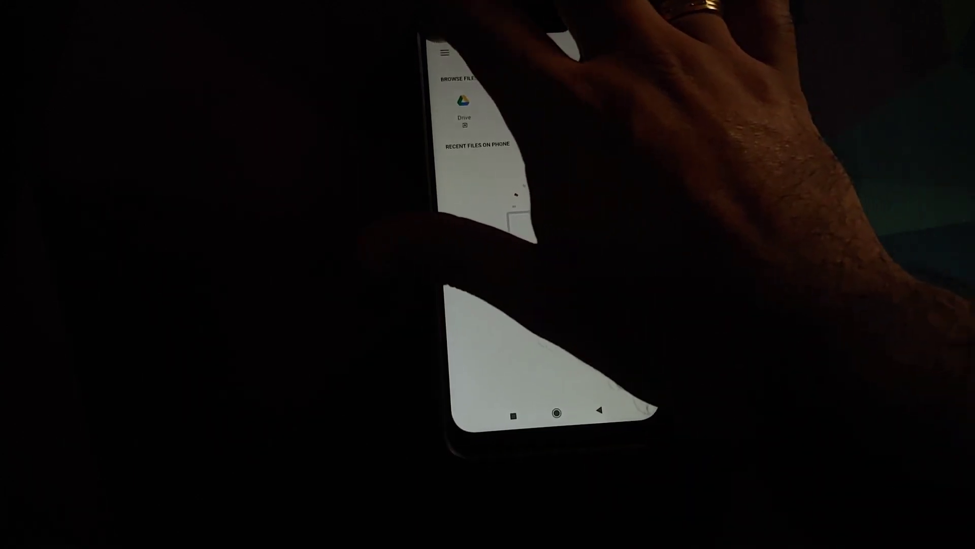
pyautogui.click(444, 52)
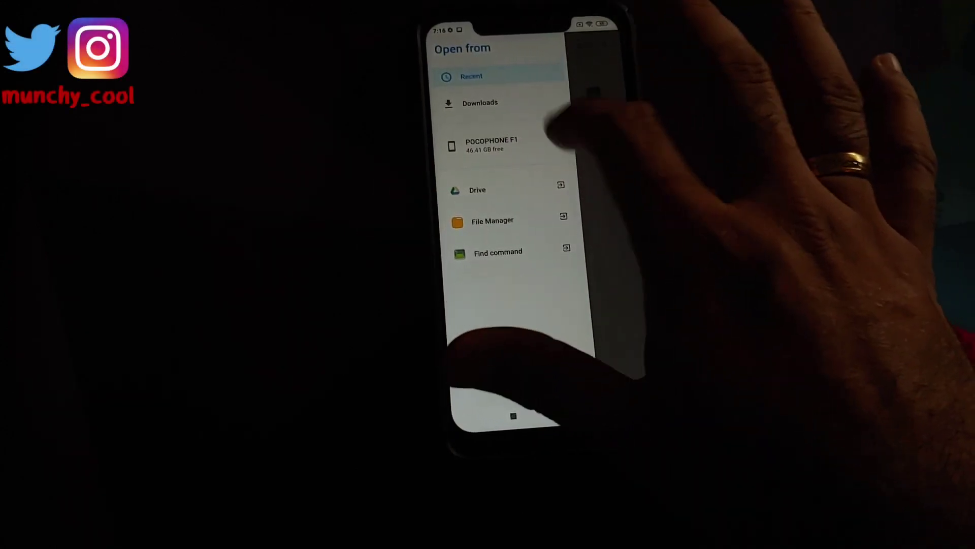
# Browse the POCOPHONE F1 internal storage to find the ViPER4AndroidFX-2716.zip module
pyautogui.click(484, 145)
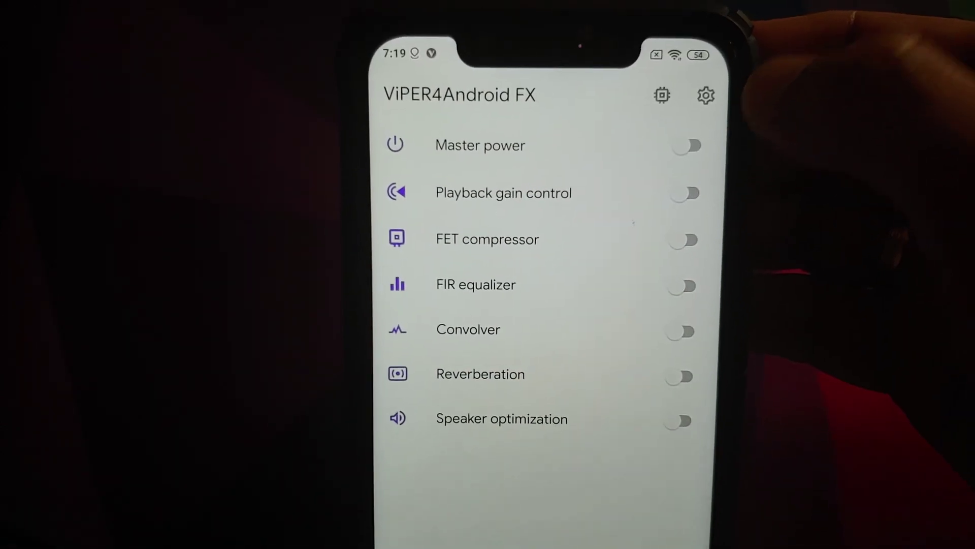
pyautogui.click(681, 109)
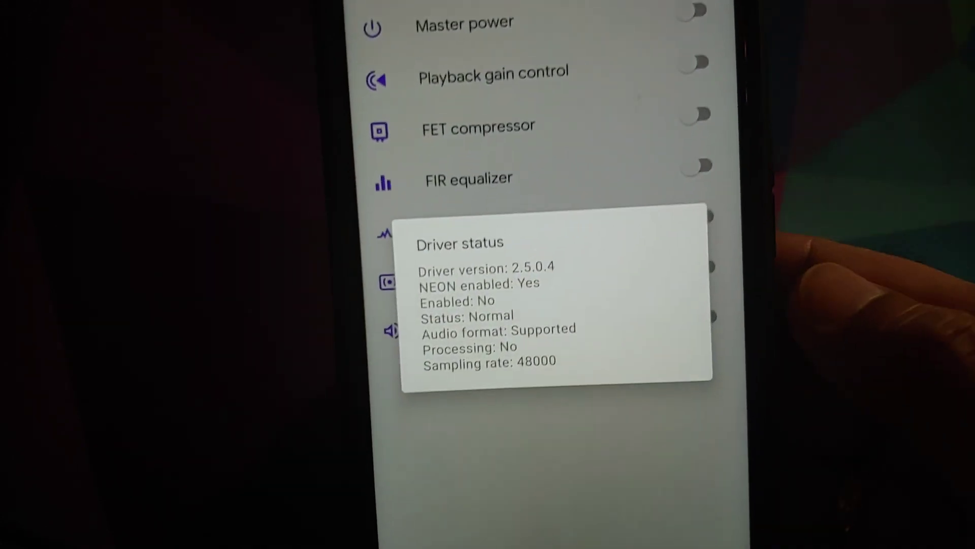